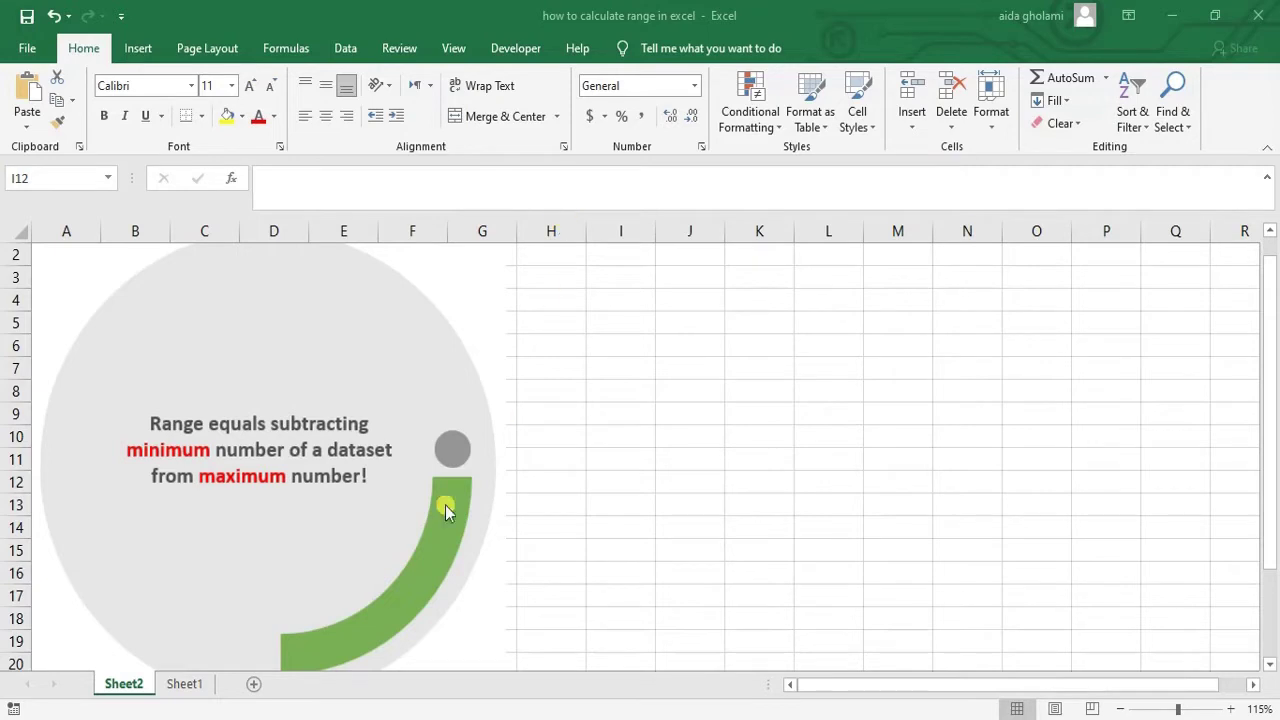
Switch to Sheet1 and select cell A1, the first number of the dataset in column A.
click(200, 684)
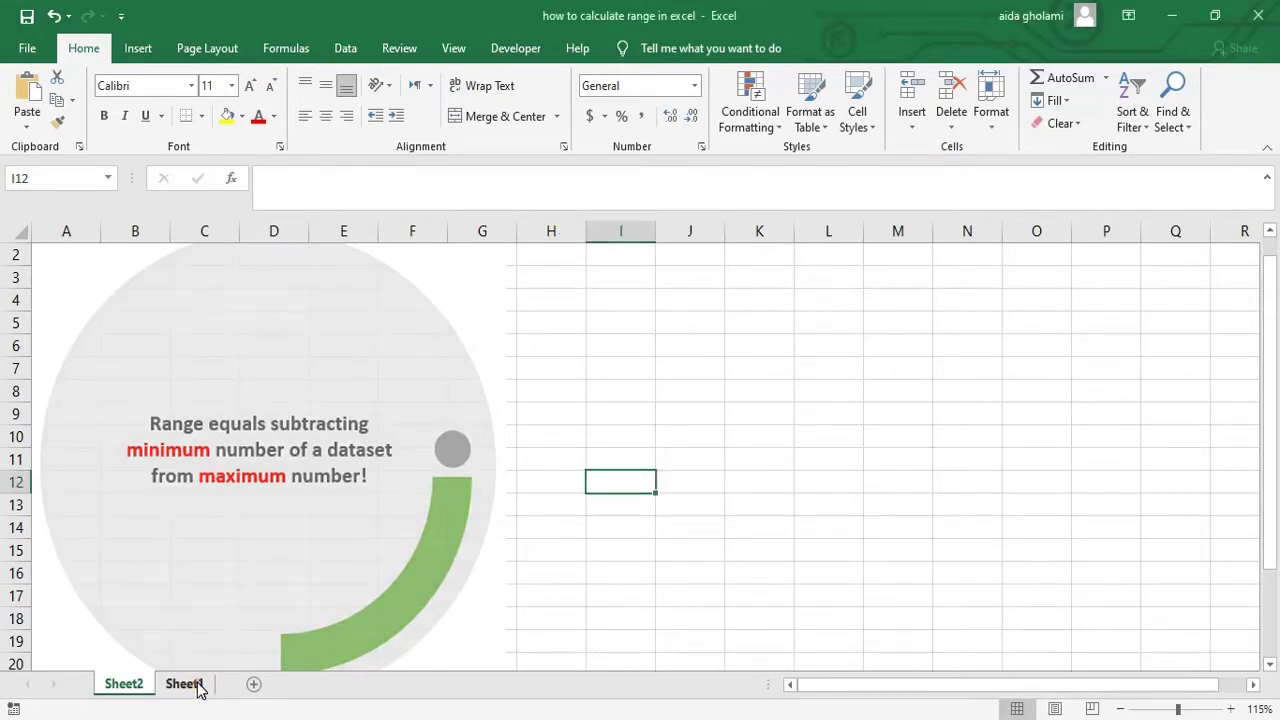
click(200, 684)
click(258, 457)
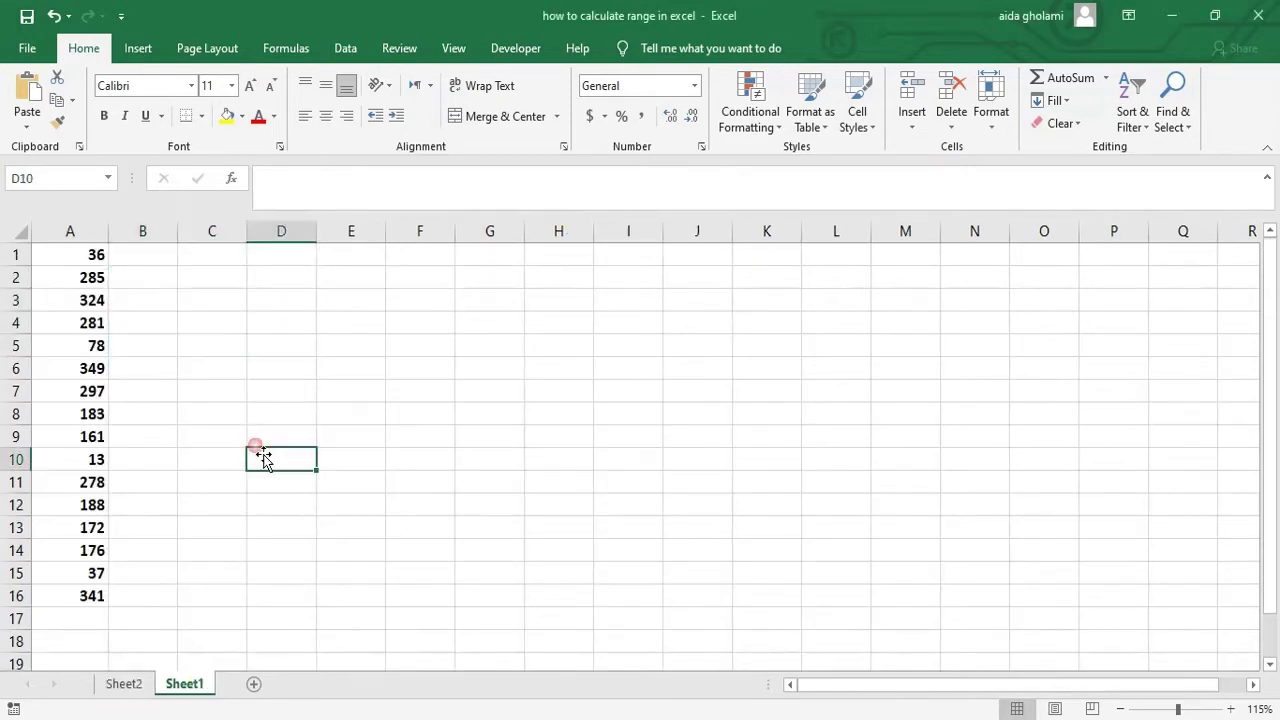
click(101, 261)
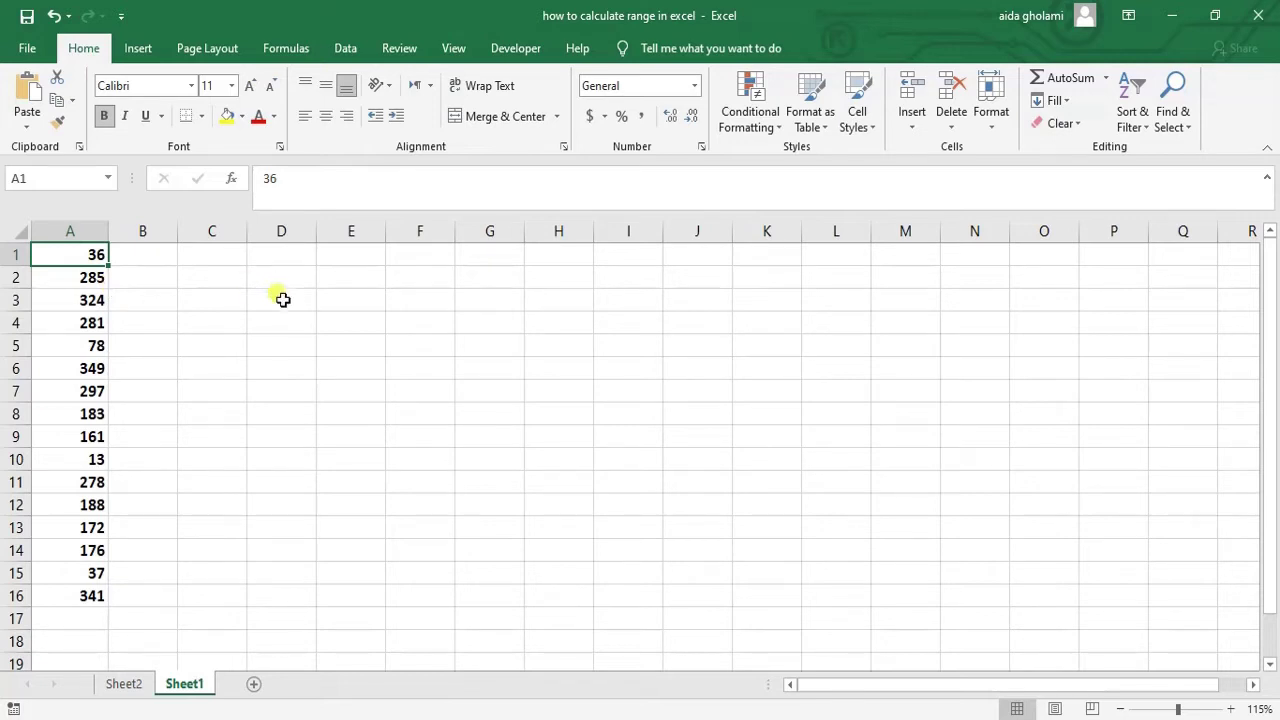
Calculate the dataset's range in cell C2 with the single formula =MAX(A1:A16)-MIN(A1:A16).
click(234, 284)
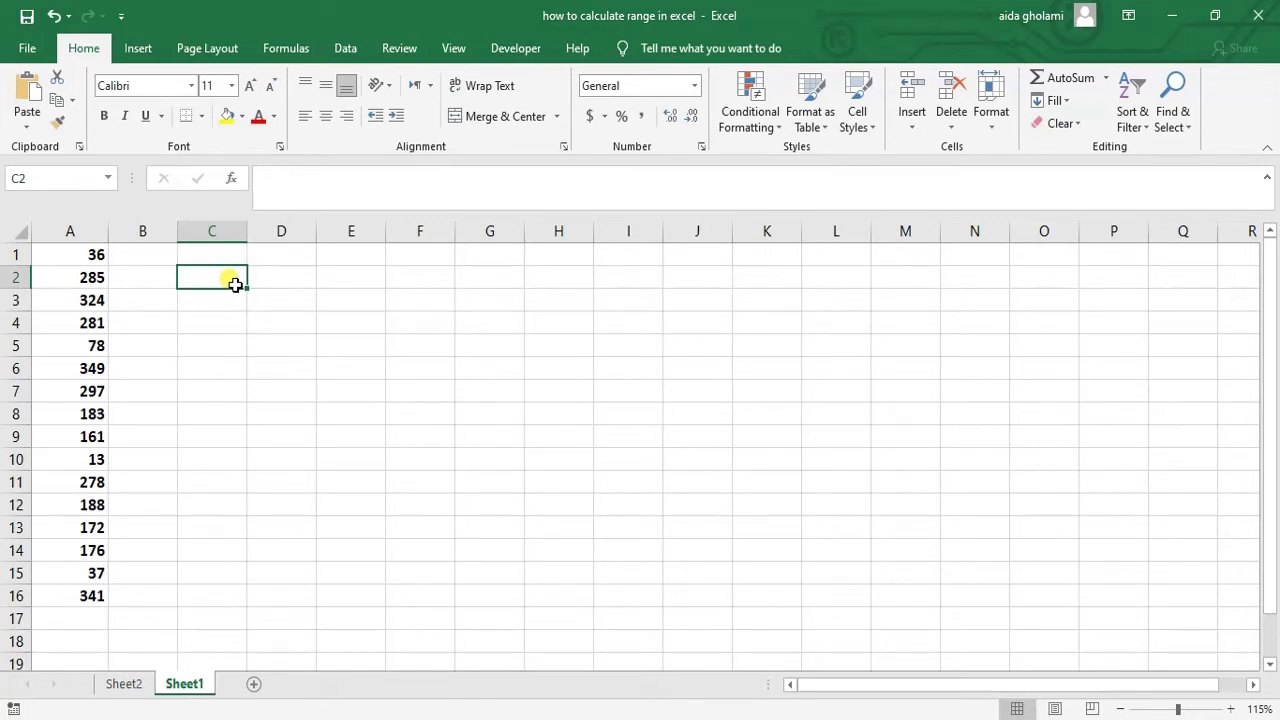
text(=)
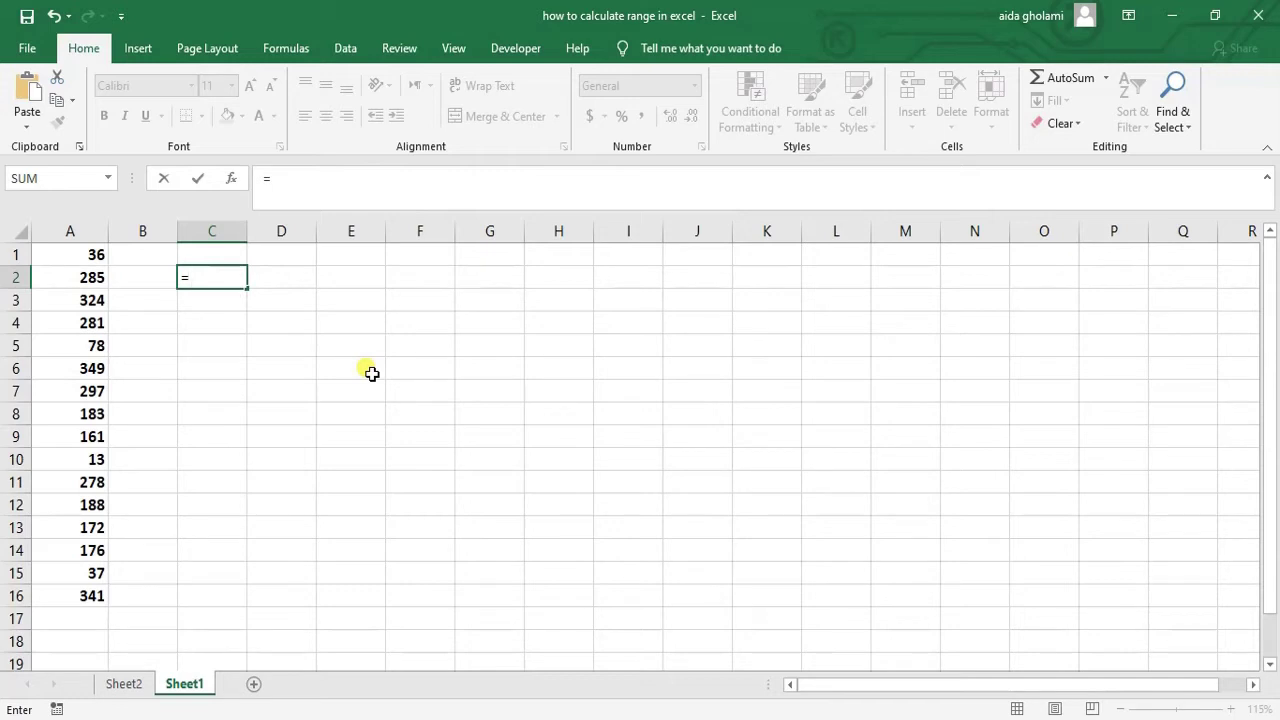
text(ma)
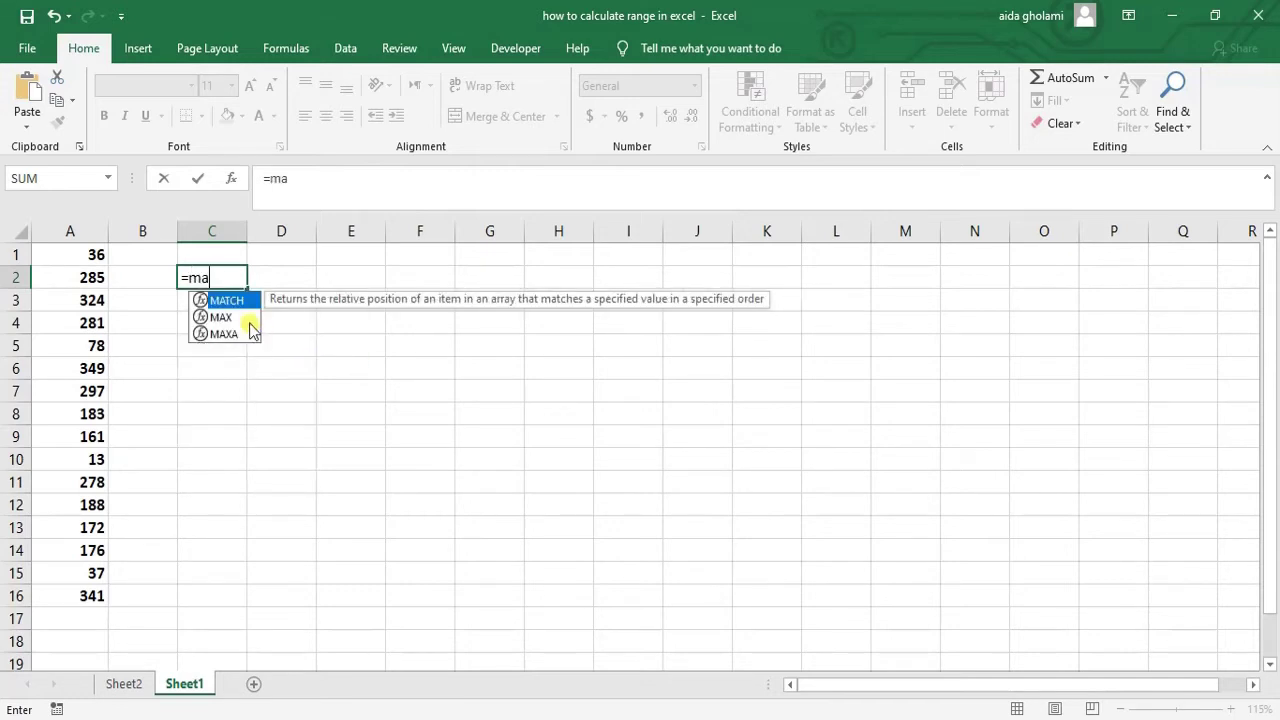
text(x)
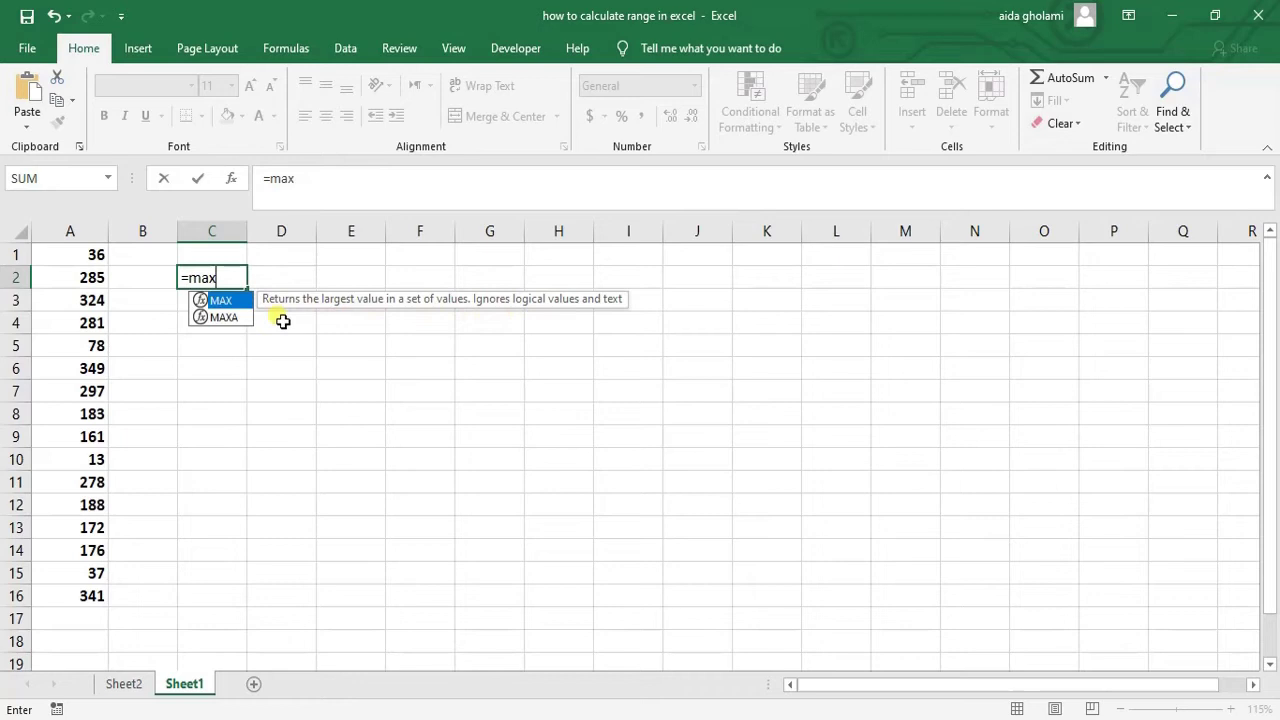
double_click(222, 300)
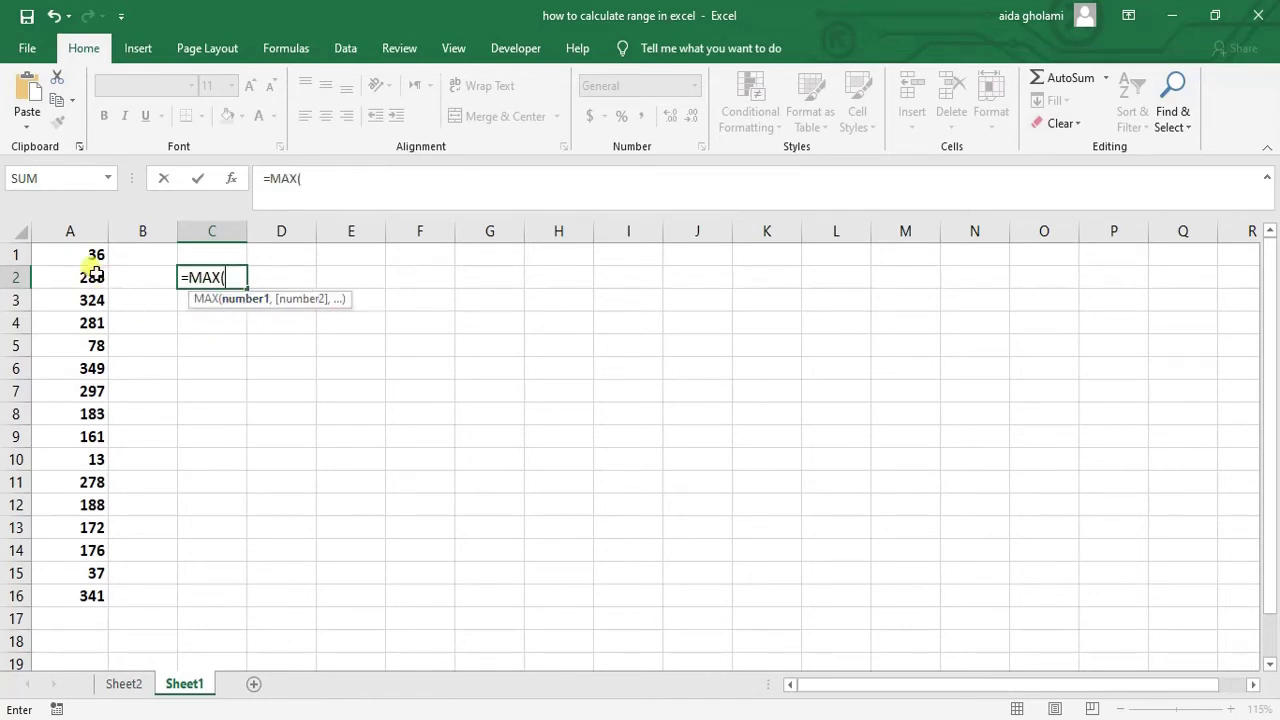
drag(90, 258, 91, 596)
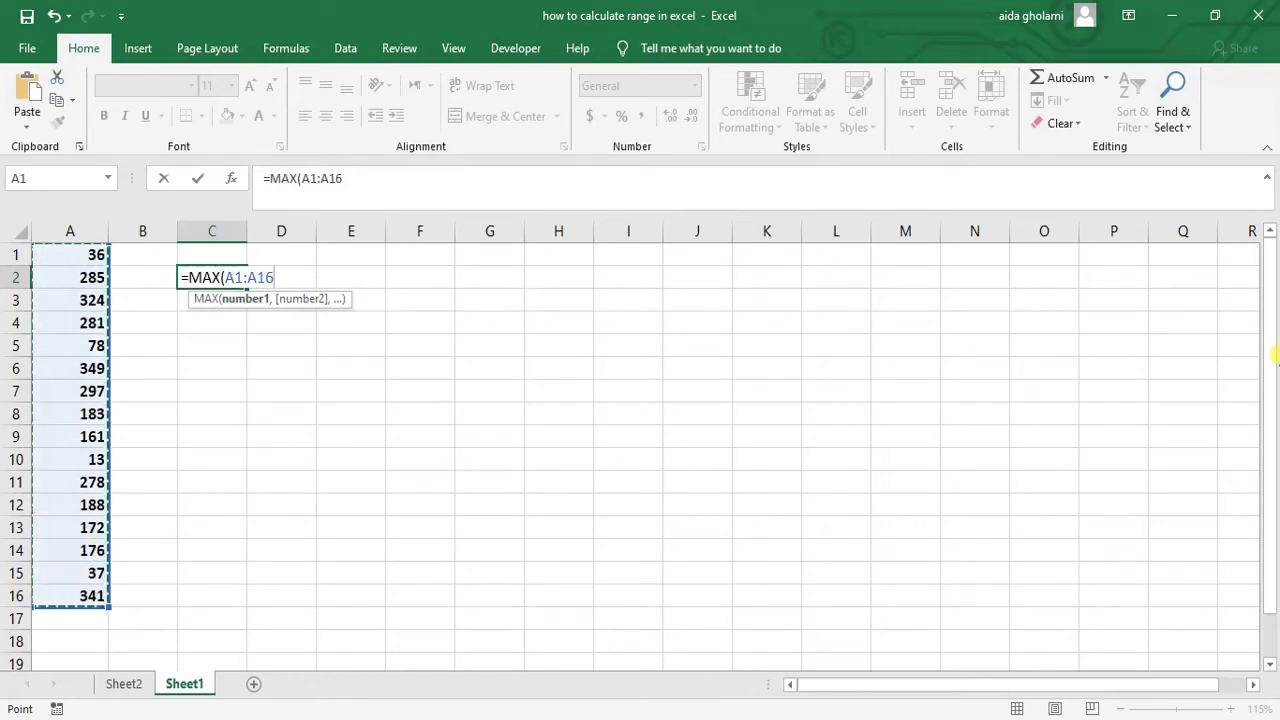
text())
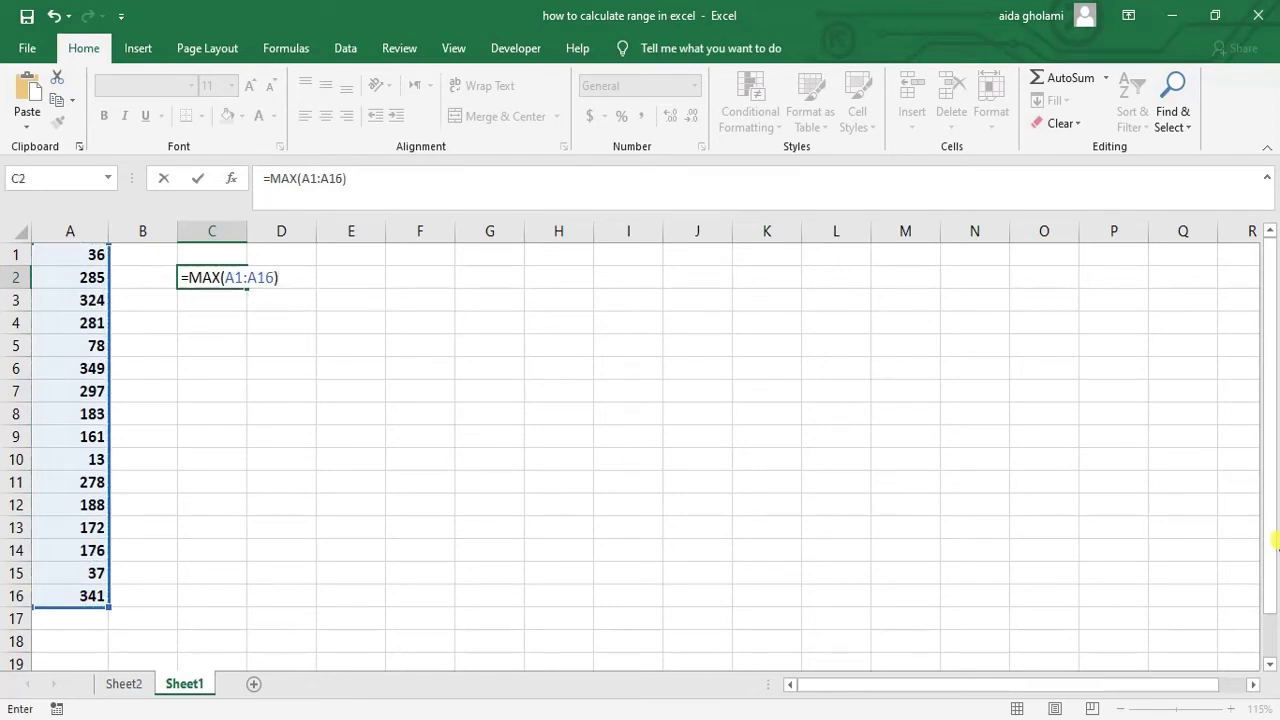
text(-min)
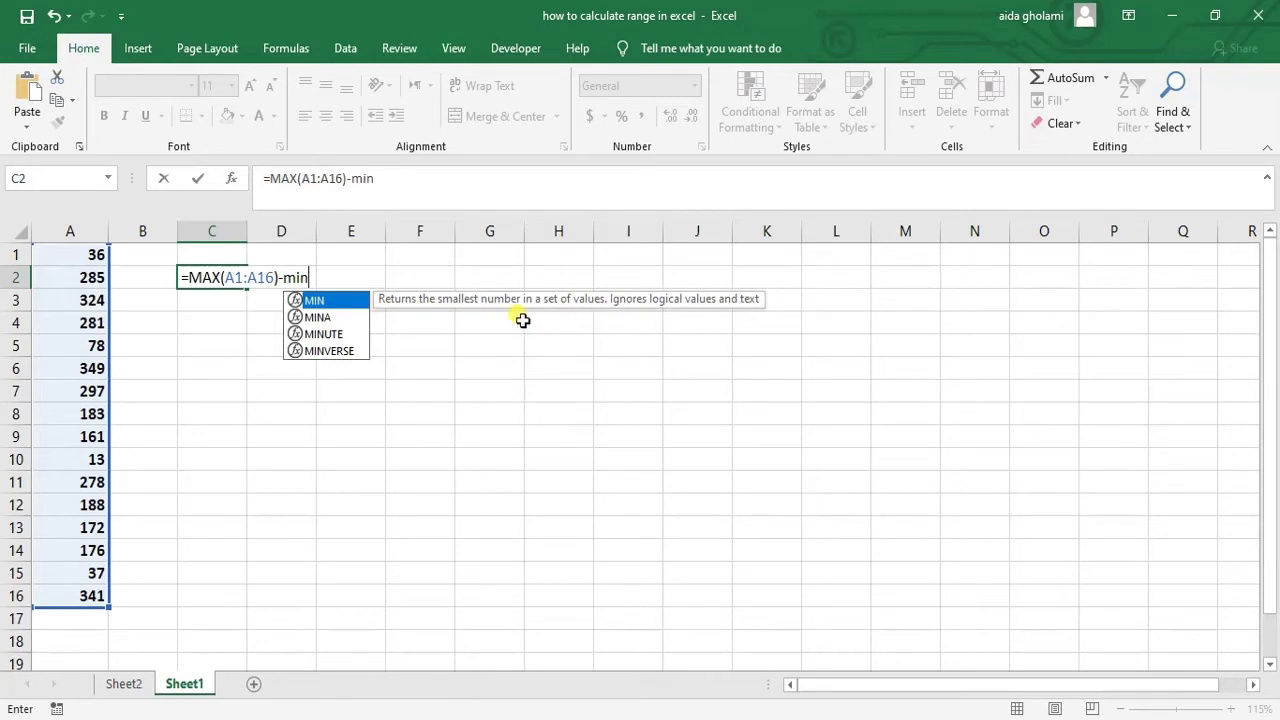
double_click(349, 304)
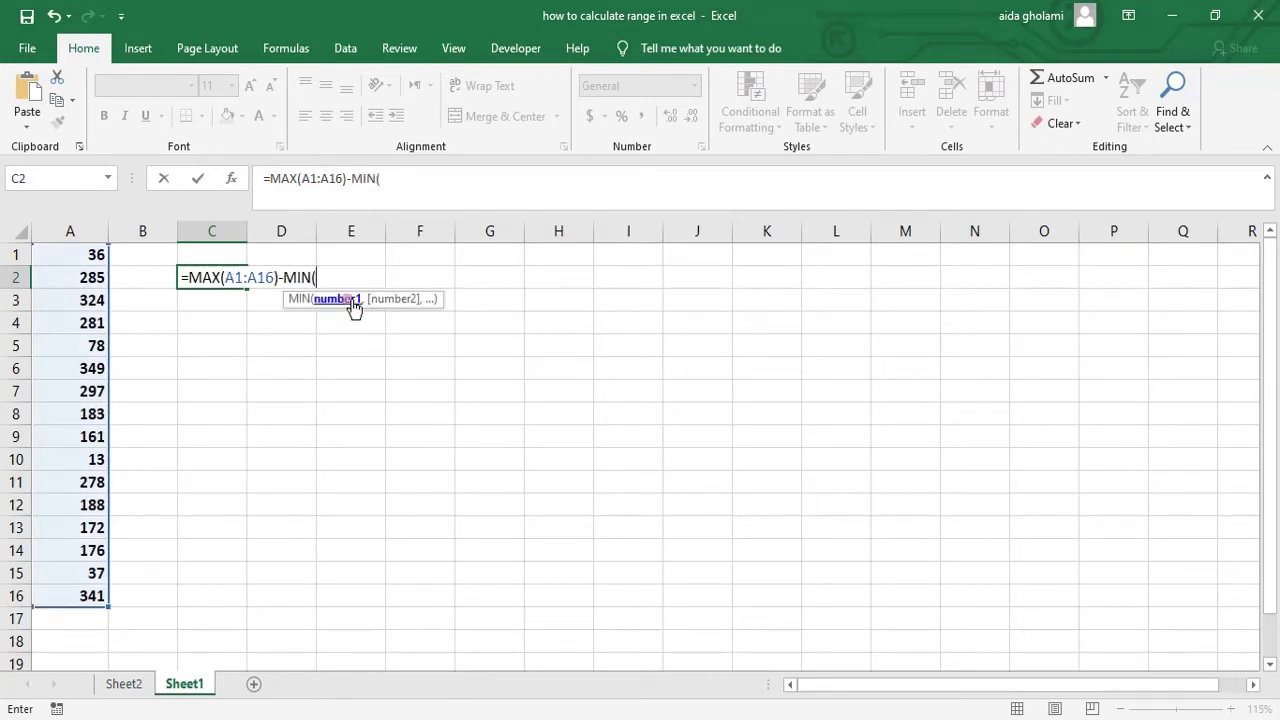
drag(75, 256, 97, 600)
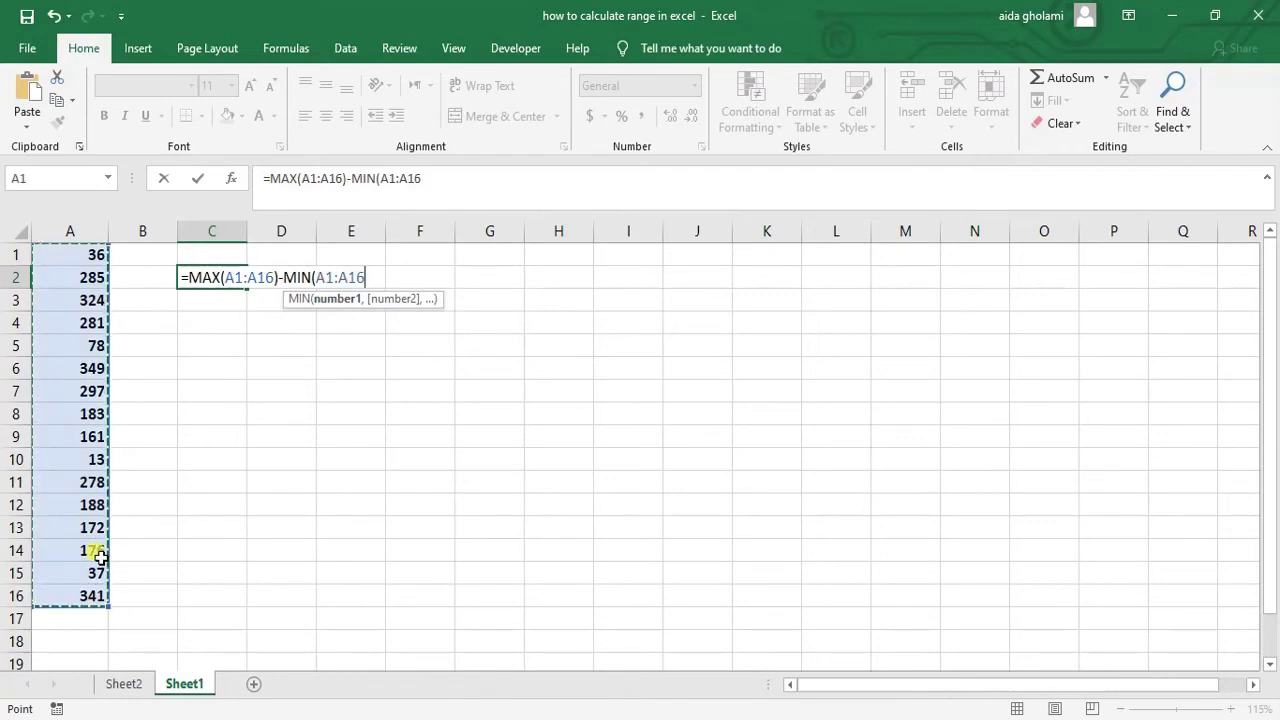
text())
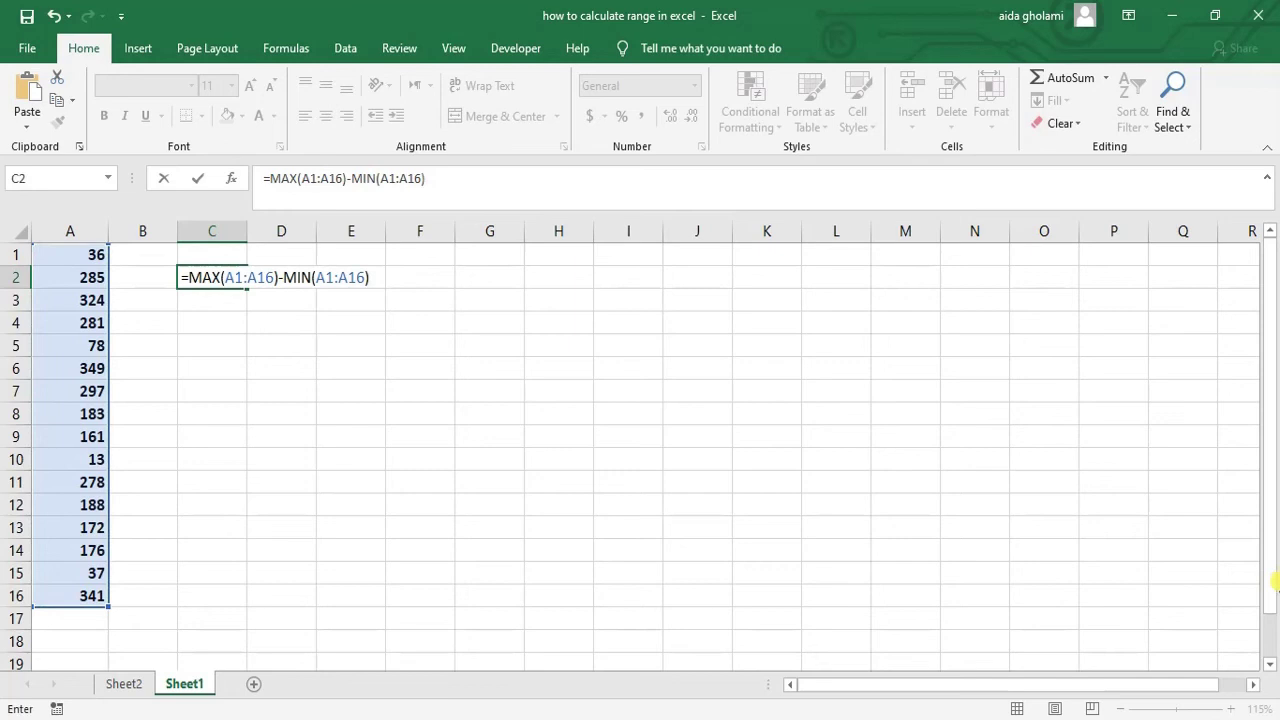
key(Return)
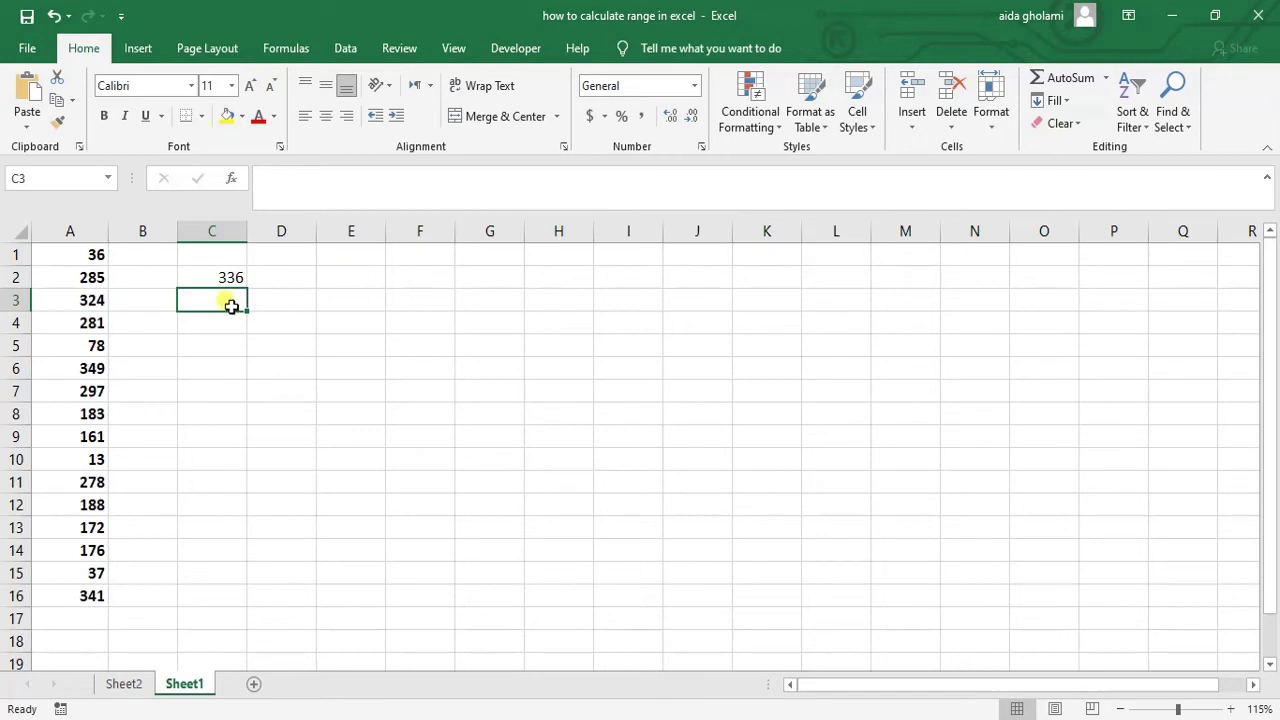
Calculate the dataset's maximum in cell C3 with the formula =MAX(A1:A16).
text(=)
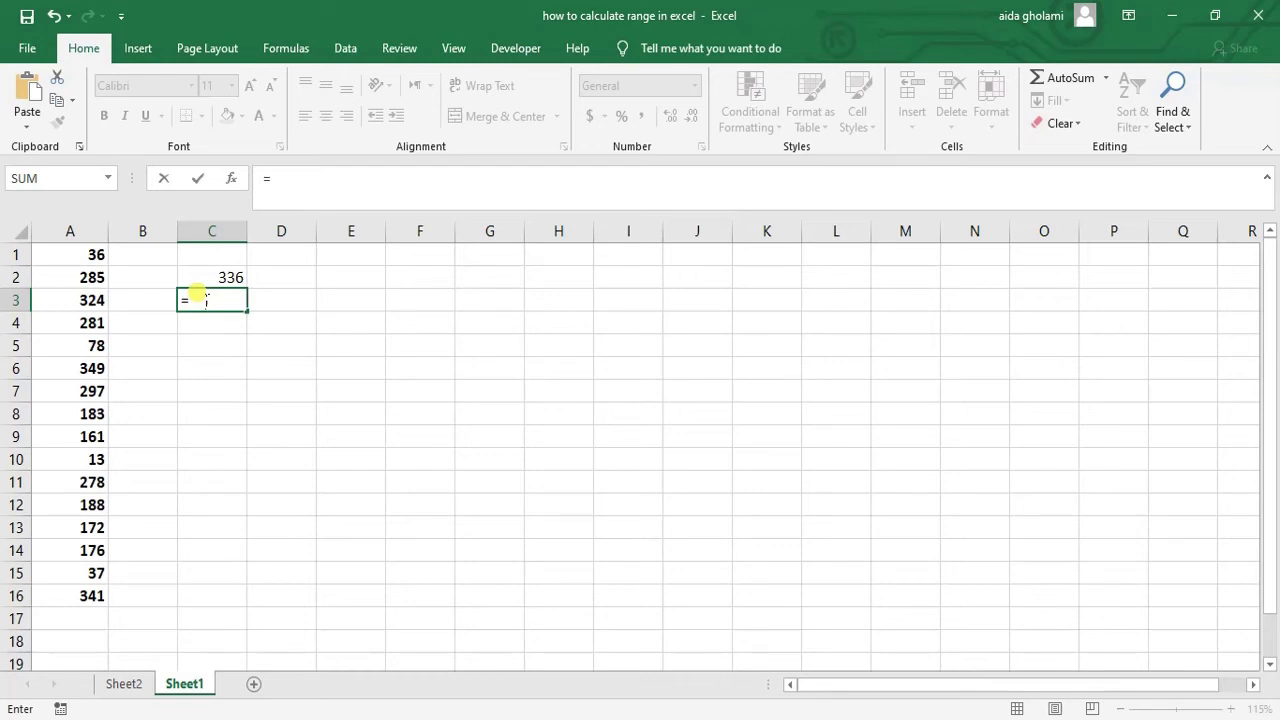
text(MAX()
drag(70, 254, 100, 566)
scroll(100, 545, up, 1)
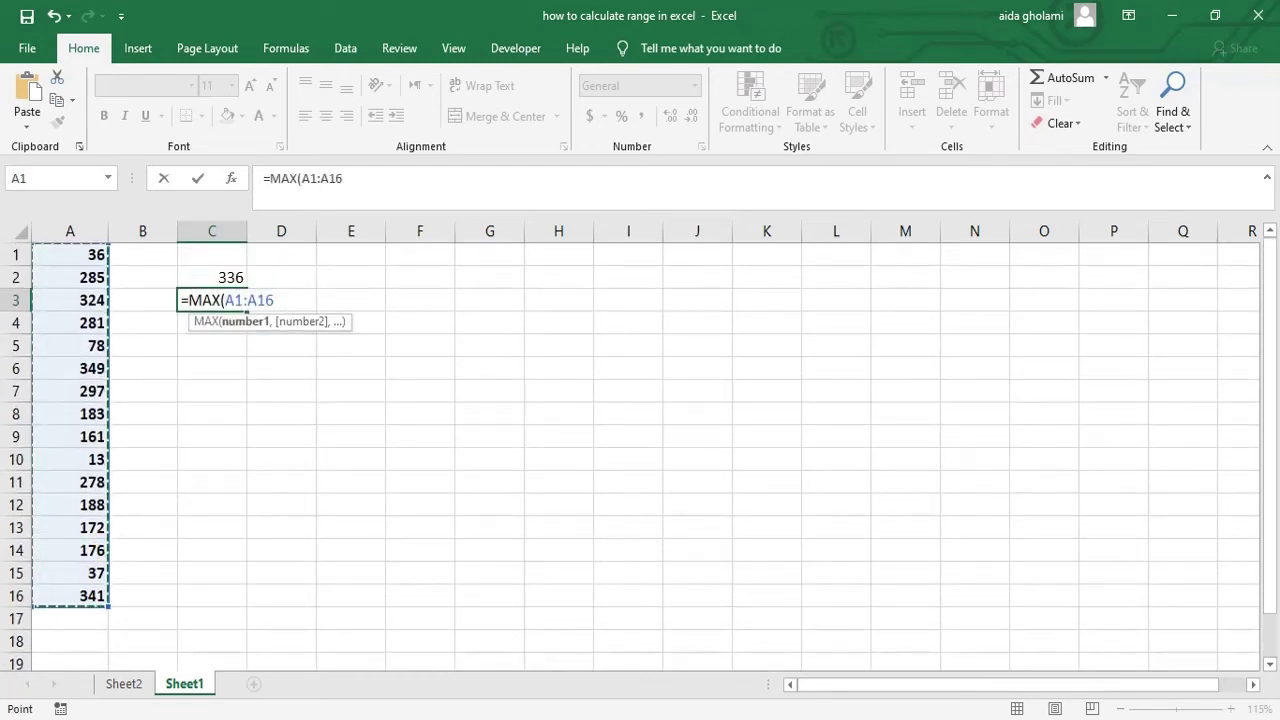
text())
key(Return)
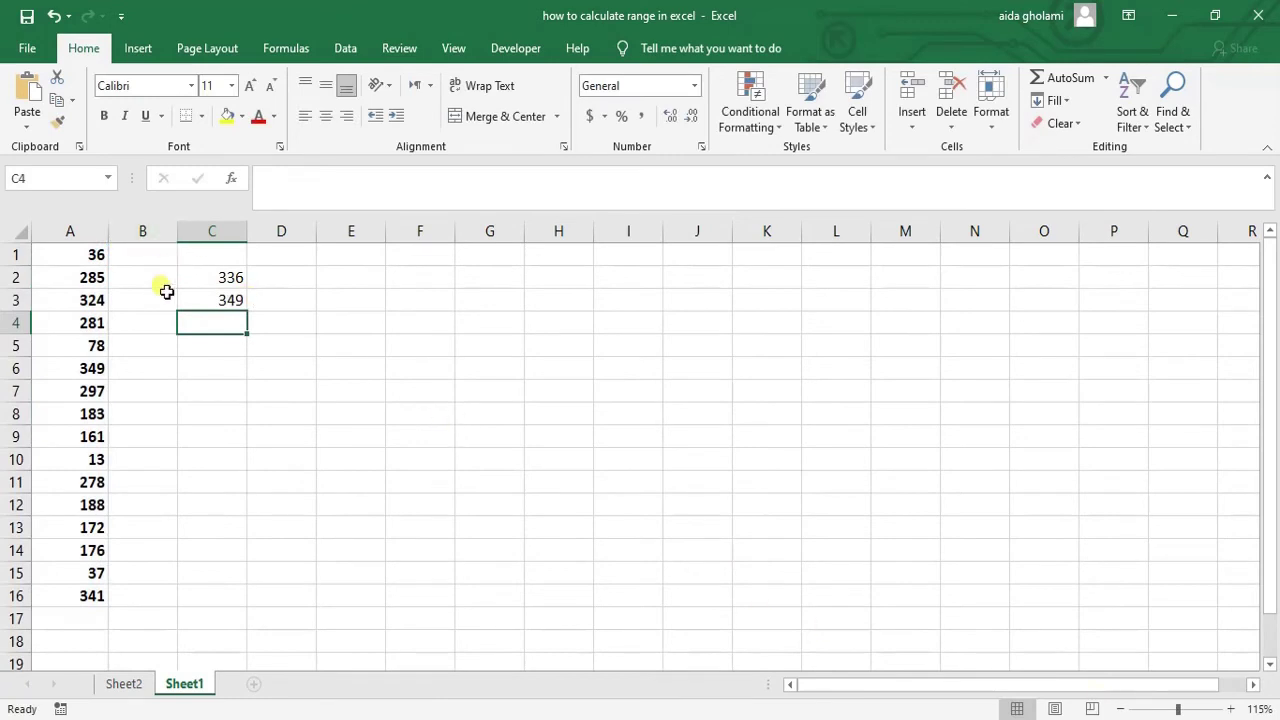
Calculate the dataset's minimum in cell D3 with the formula =MIN(A1:A16).
click(277, 300)
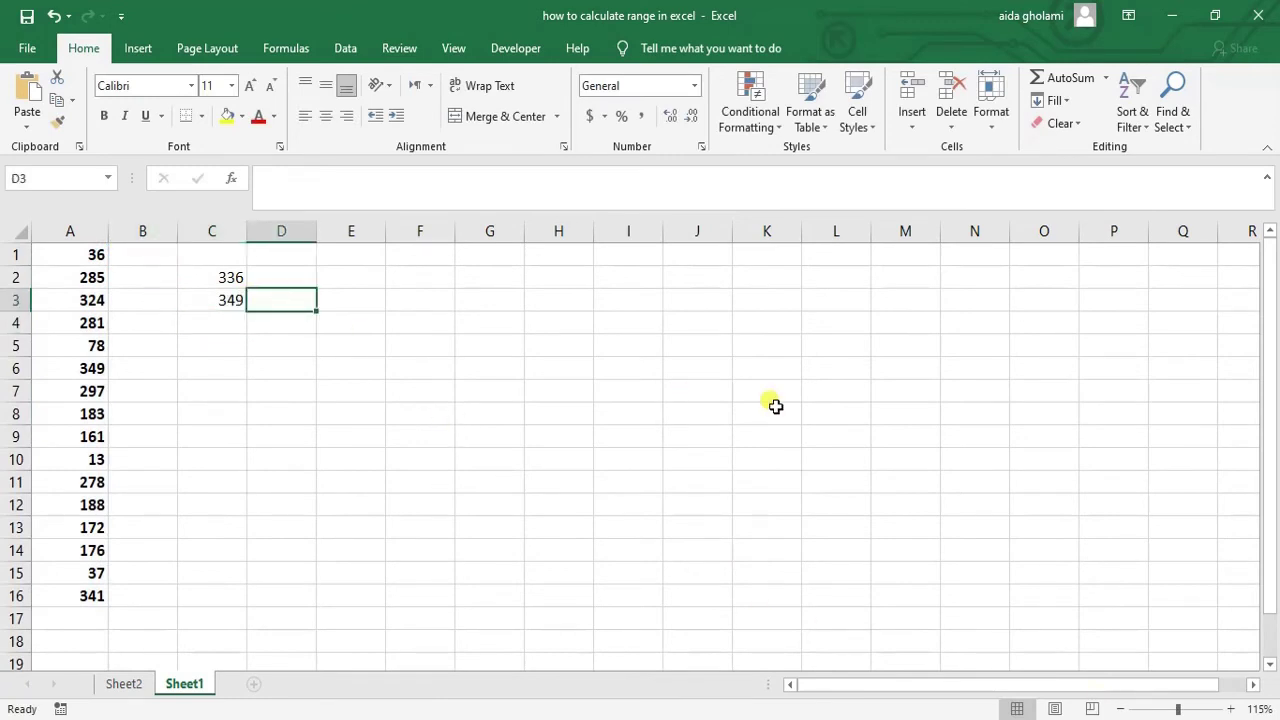
text(=min)
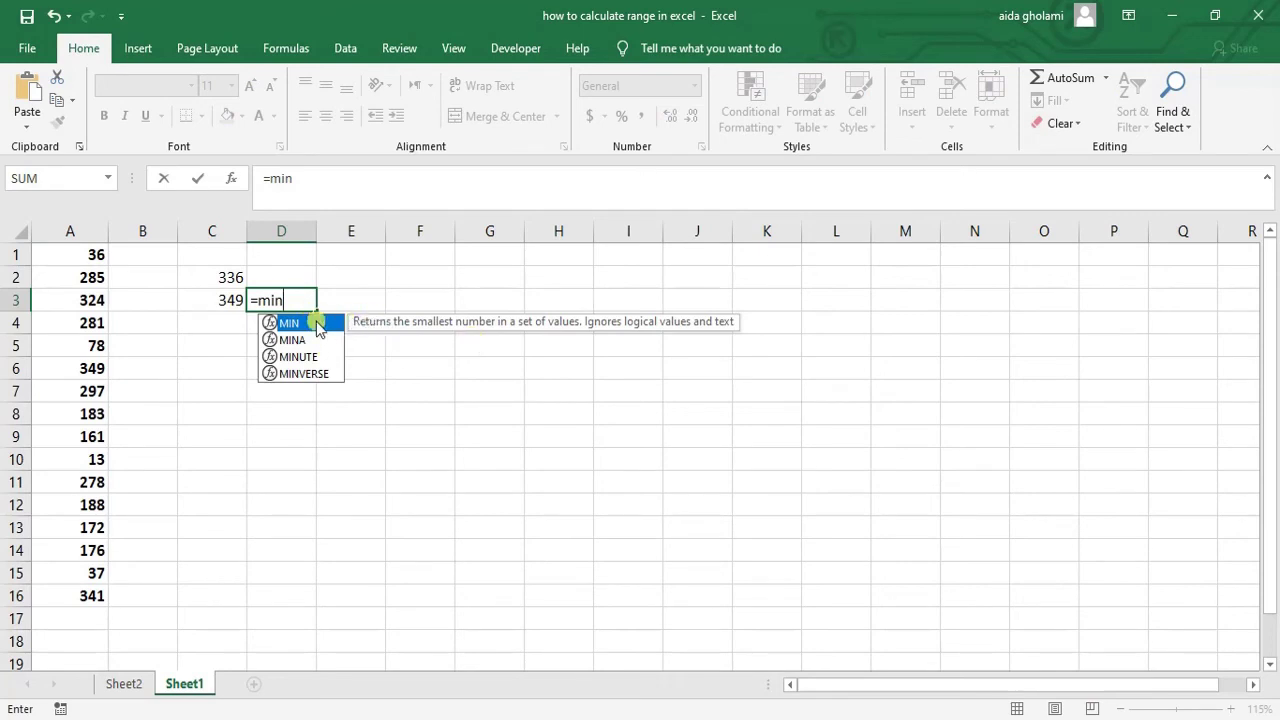
double_click(318, 324)
drag(90, 254, 90, 600)
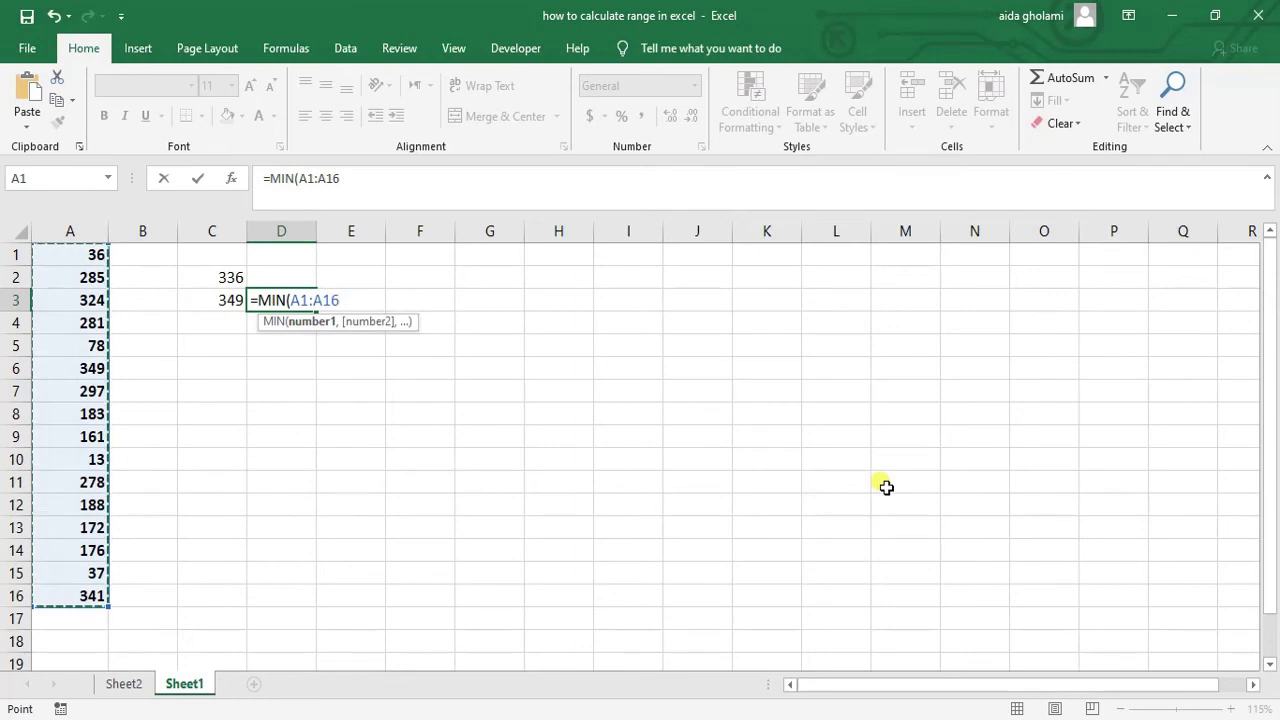
text())
key(Return)
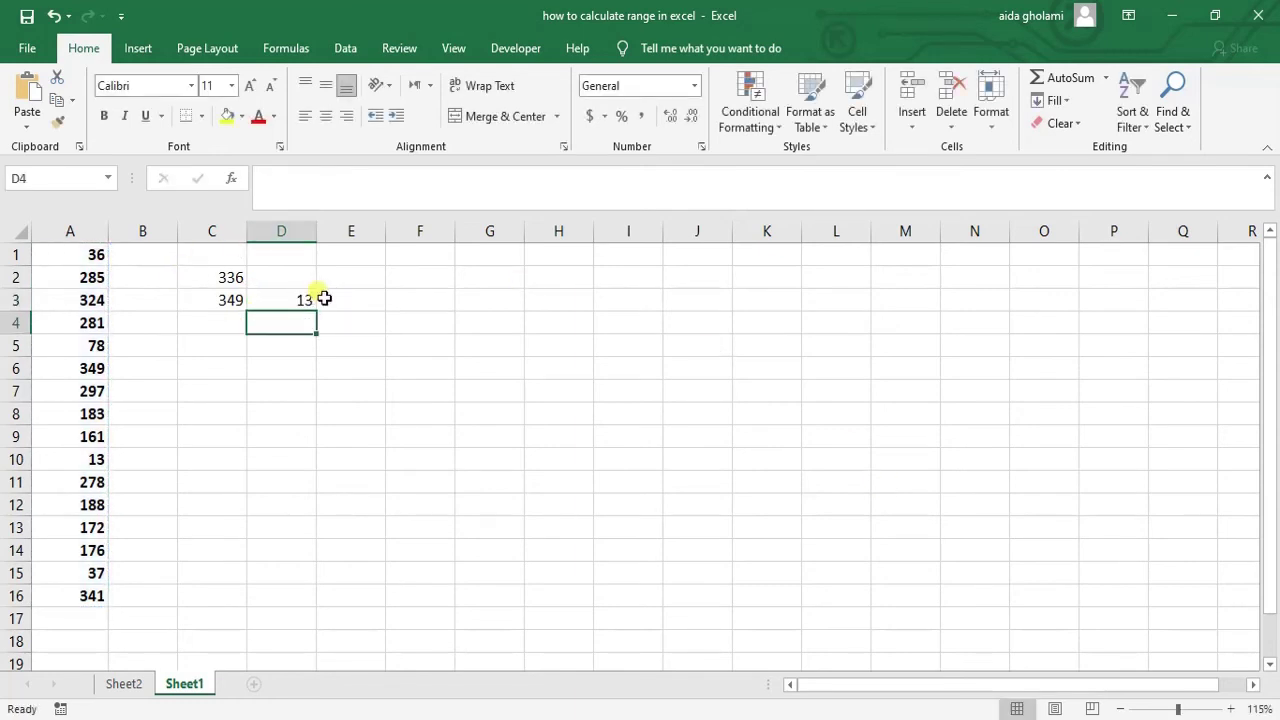
Subtract the minimum from the maximum in cell E3 with the formula =C3-D3.
click(348, 303)
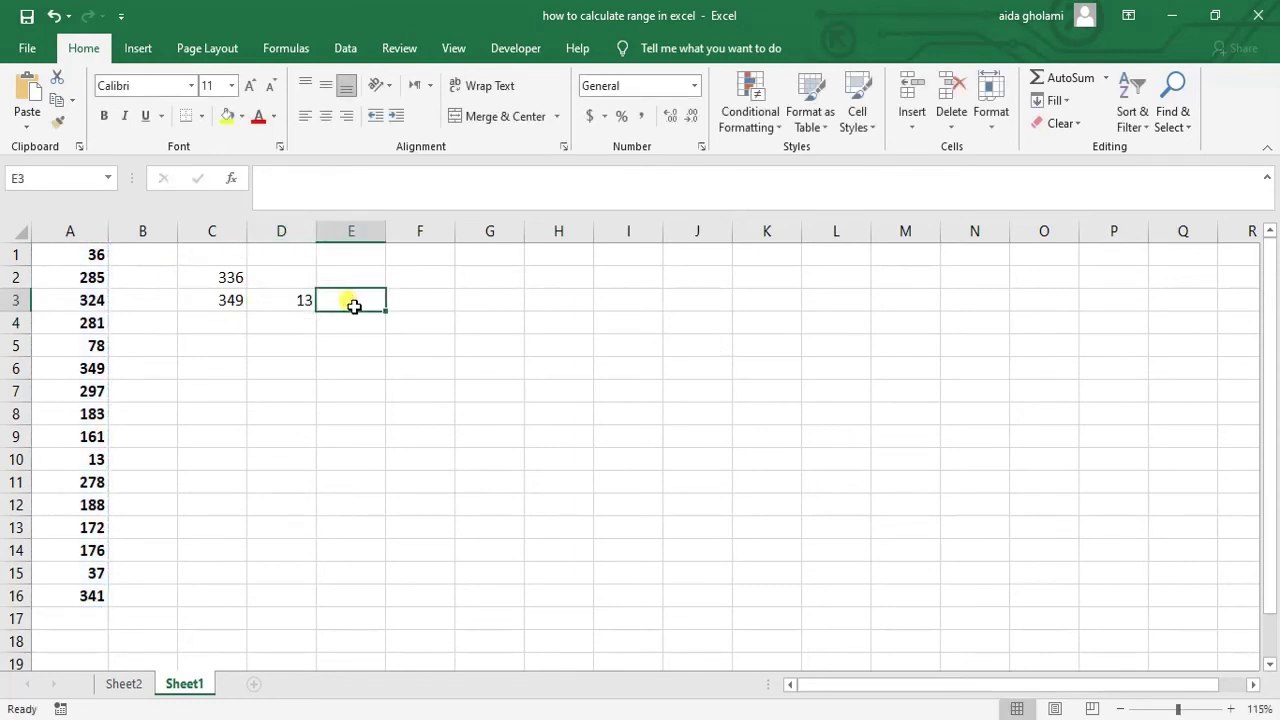
text(=)
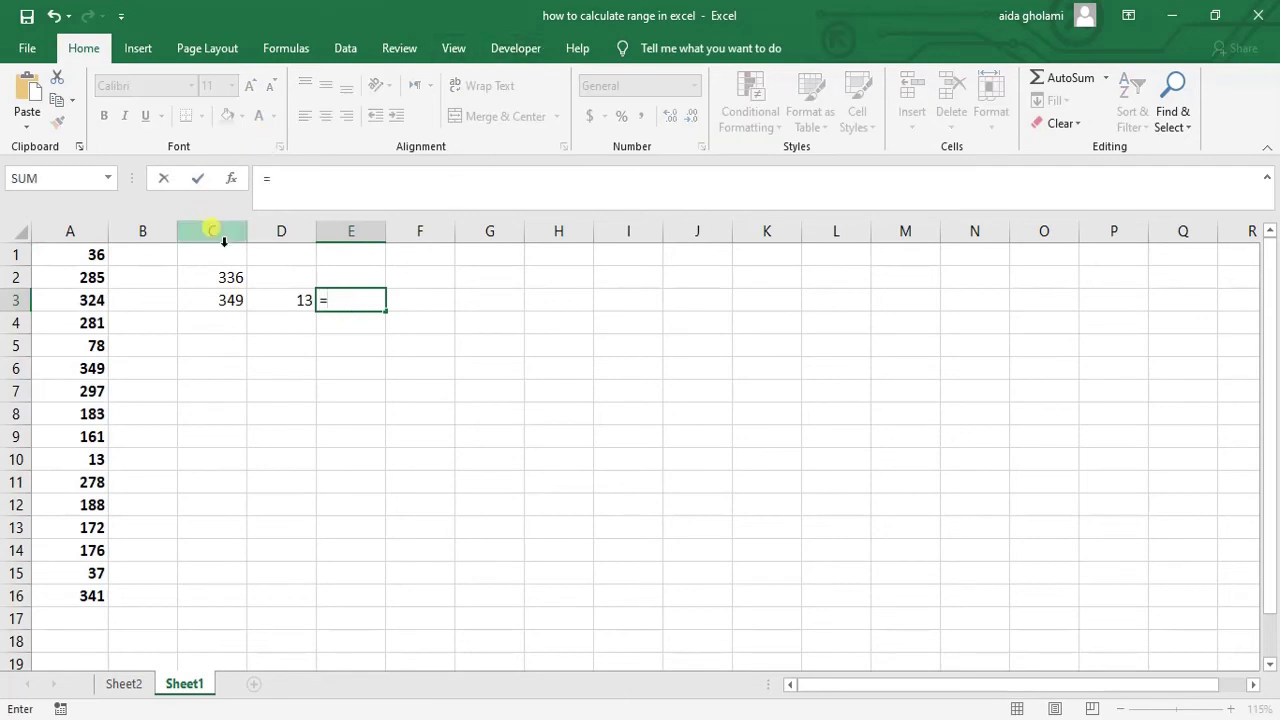
click(223, 303)
text(-)
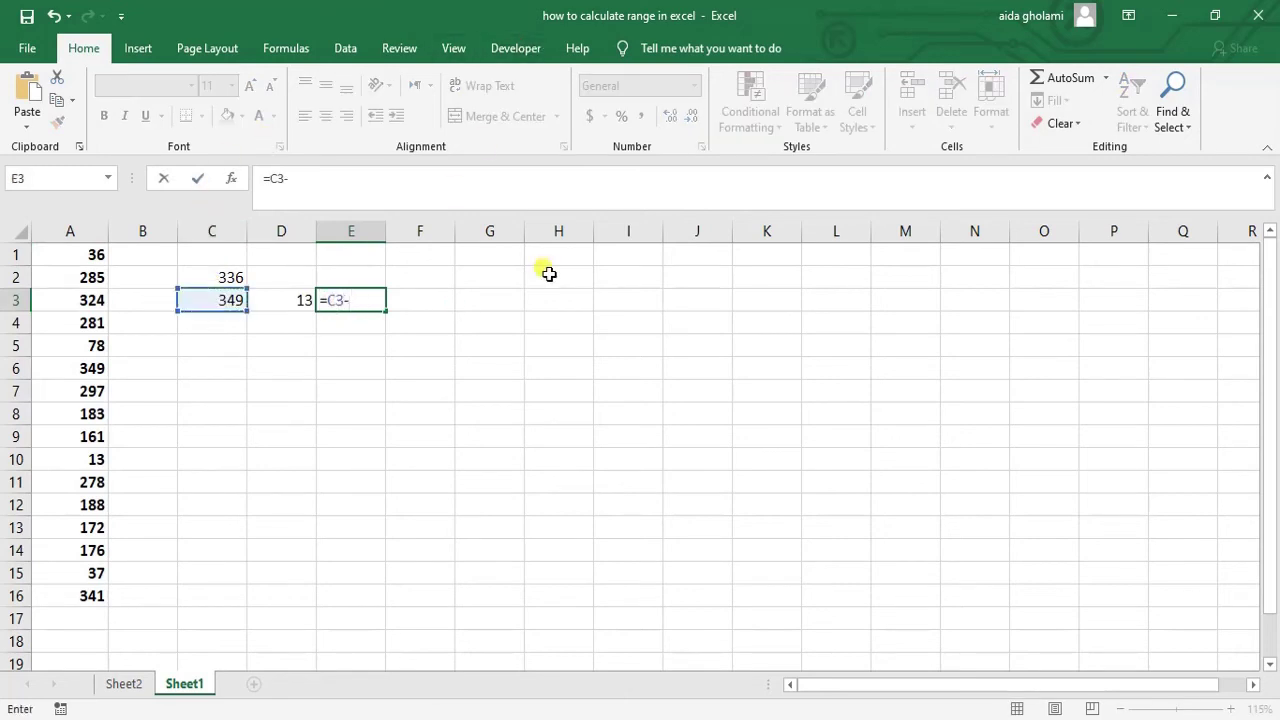
click(303, 301)
key(Return)
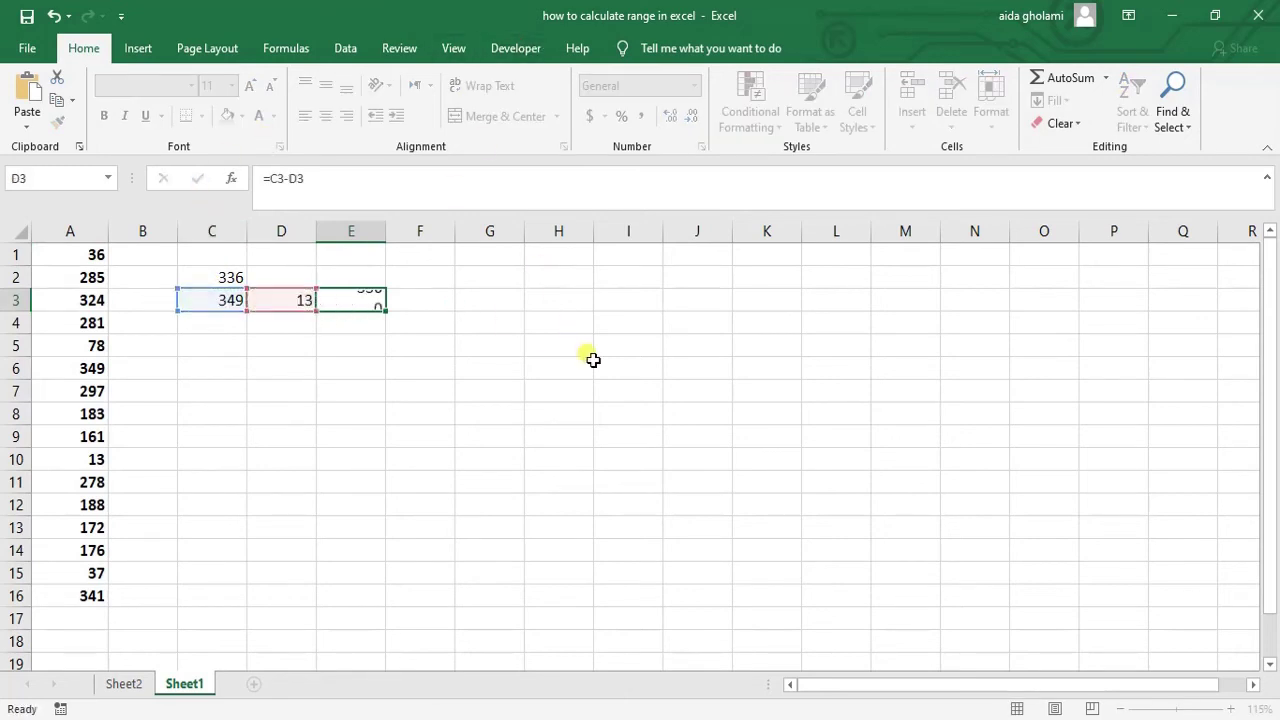